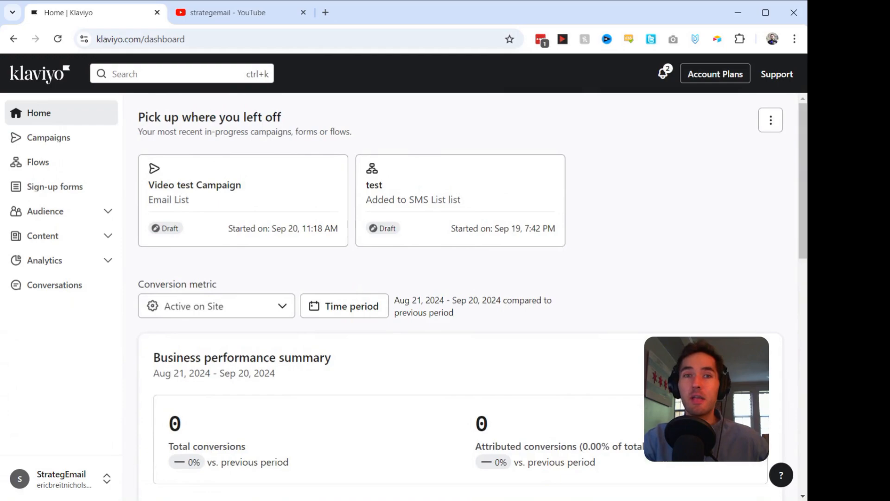
# Create an email campaign named "Video Campaign 1" with the default draft date and continue to its recipient setup
pyautogui.click(77, 144)
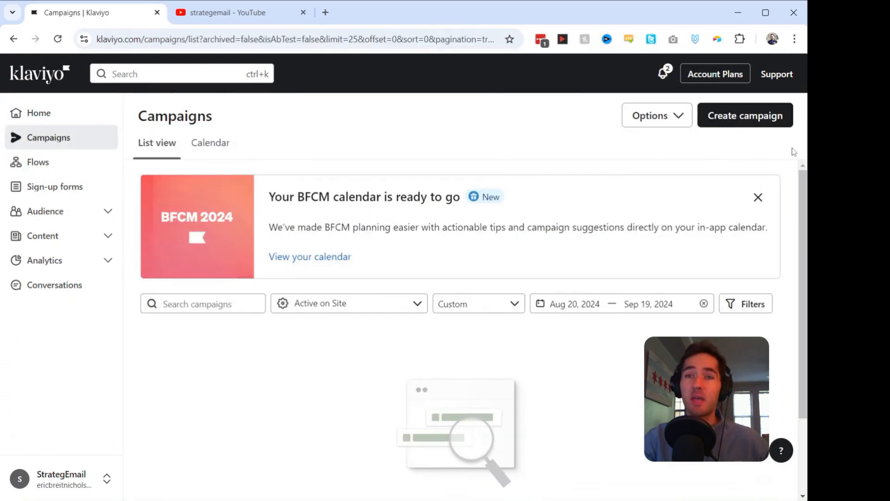
pyautogui.click(742, 115)
pyautogui.hotkey('ctrl', 'a')
pyautogui.write('V')
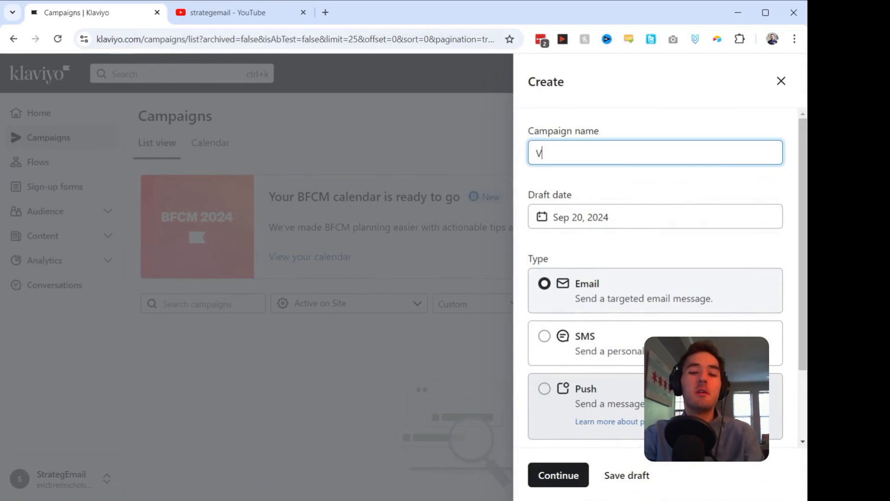
pyautogui.write('ideo Campau')
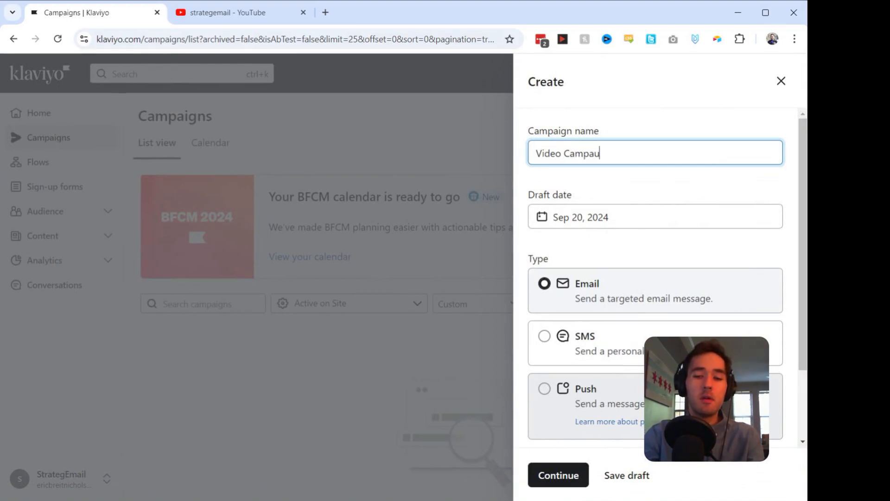
pyautogui.press('BackSpace')
pyautogui.write('i')
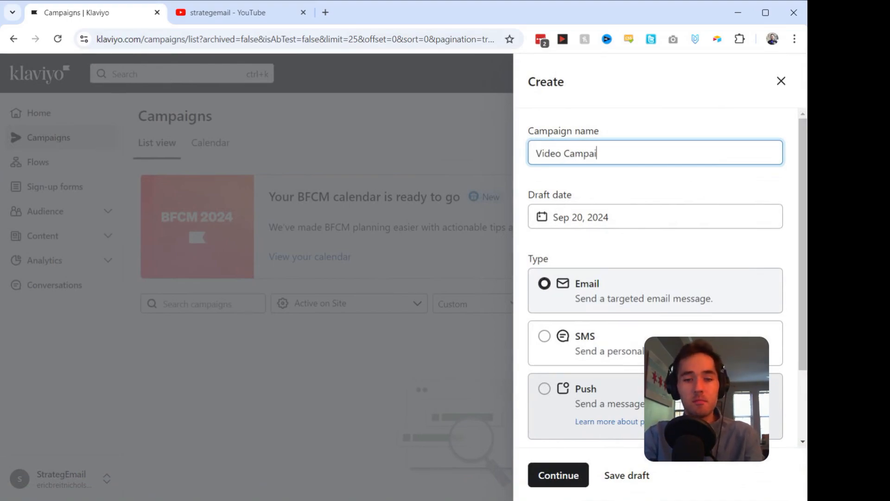
pyautogui.write('gn 1')
pyautogui.scroll(-1, 632, 224)
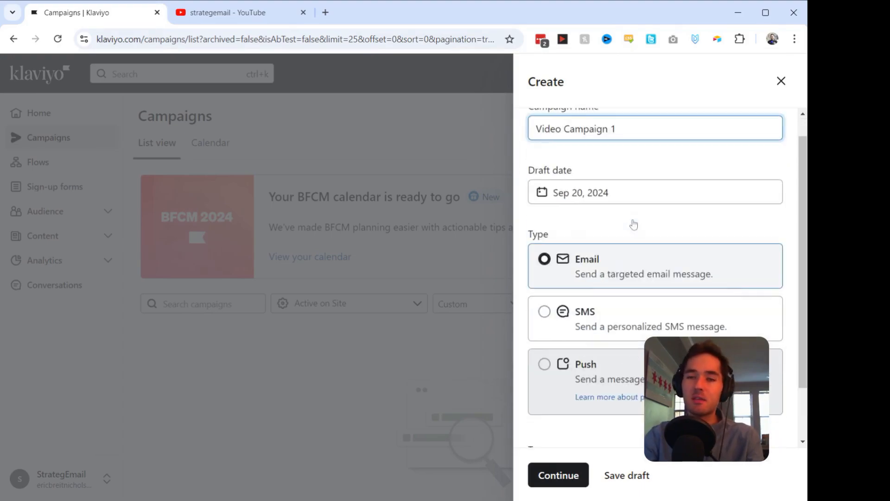
pyautogui.scroll(1, 579, 417)
pyautogui.click(552, 478)
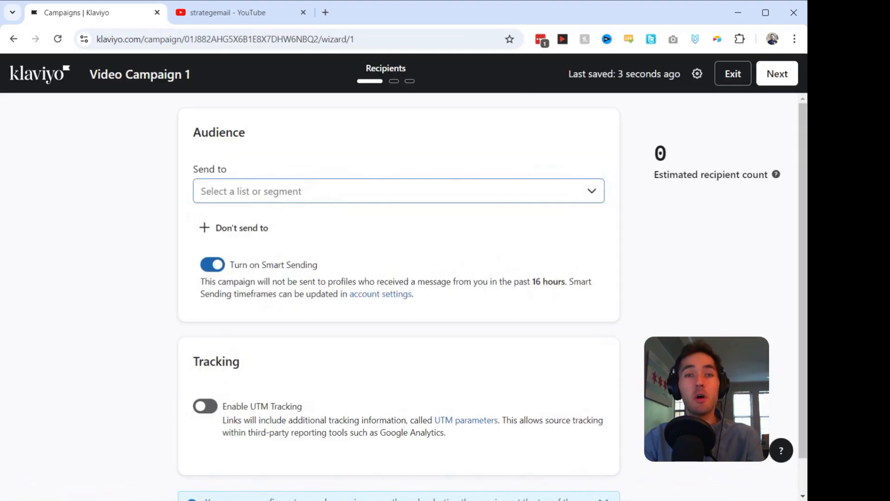
# Set the Email List as the audience that "Video Campaign 1" is sent to
pyautogui.click(305, 198)
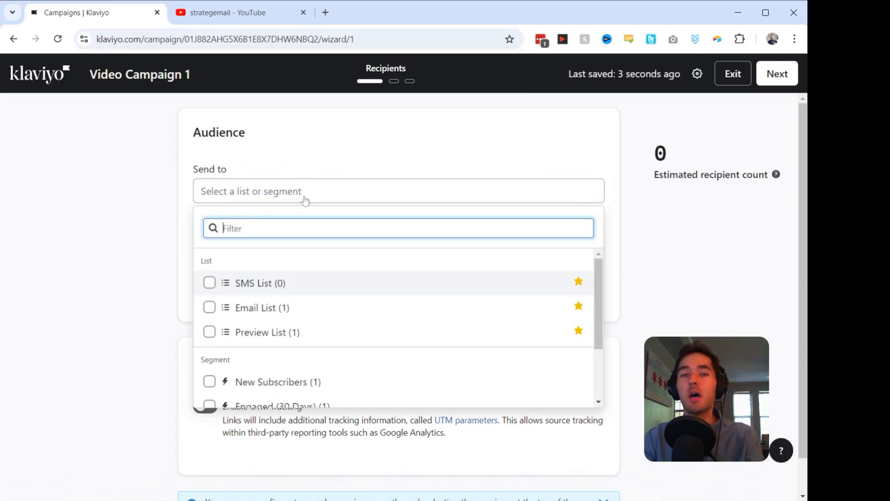
pyautogui.click(267, 309)
pyautogui.scroll(-2, 267, 308)
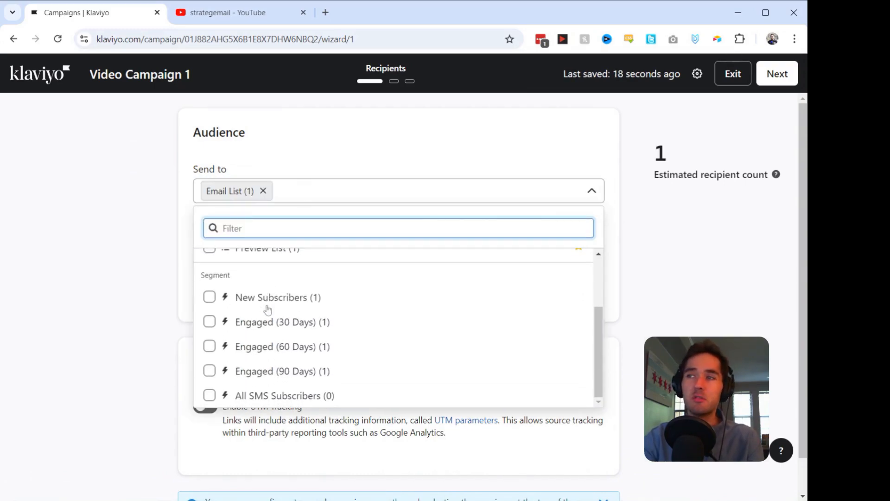
pyautogui.click(268, 171)
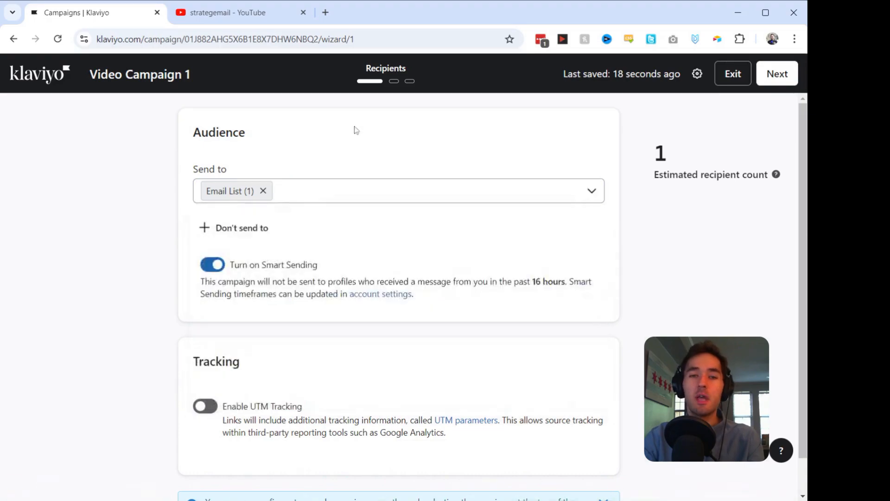
# Enable UTM tracking for the campaign and proceed to the message setup
pyautogui.scroll(-1, 354, 129)
pyautogui.click(205, 368)
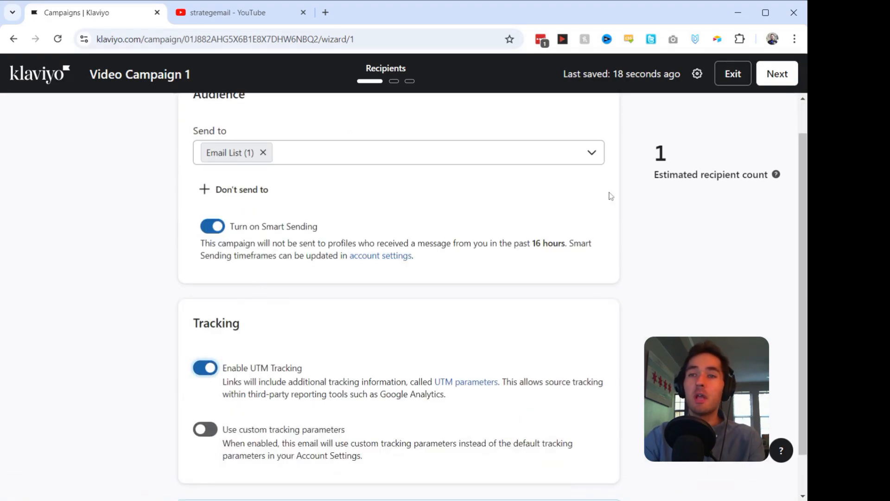
pyautogui.click(777, 74)
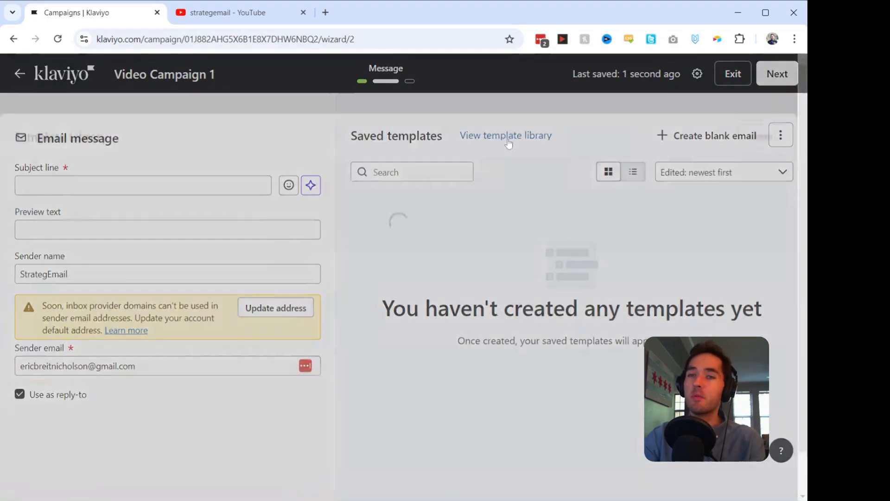
# Start the email message from the blue Labor Day Sale template in the template library
pyautogui.click(508, 136)
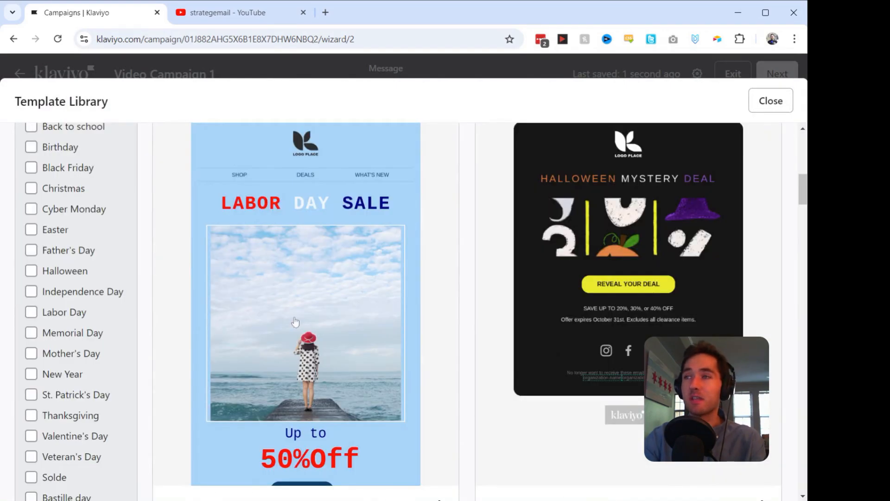
pyautogui.click(295, 322)
pyautogui.click(595, 457)
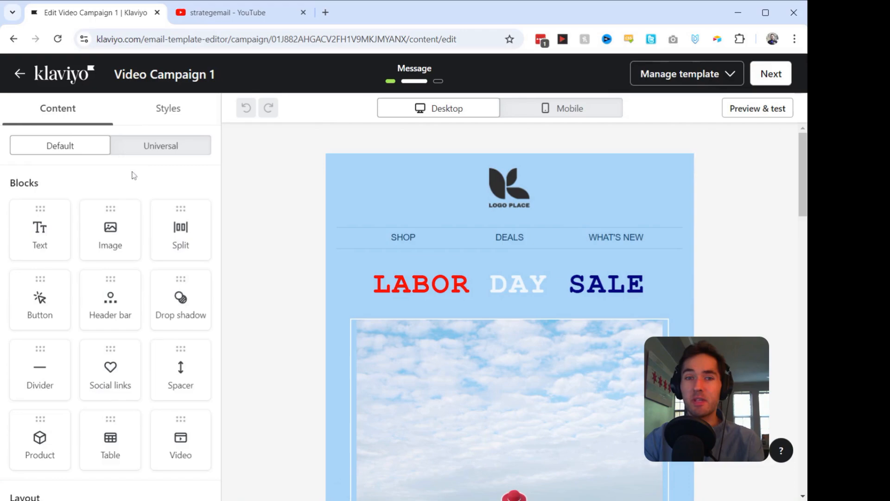
# Insert a video block between the Labor Day Sale heading and the photo, and paste the copied YouTube link as its video URL
pyautogui.scroll(-2, 134, 175)
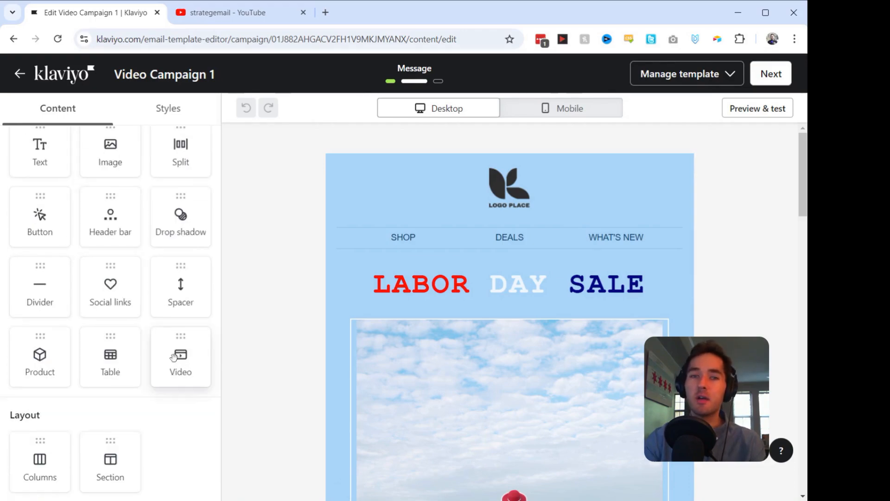
pyautogui.moveTo(182, 355); pyautogui.dragTo(402, 328)
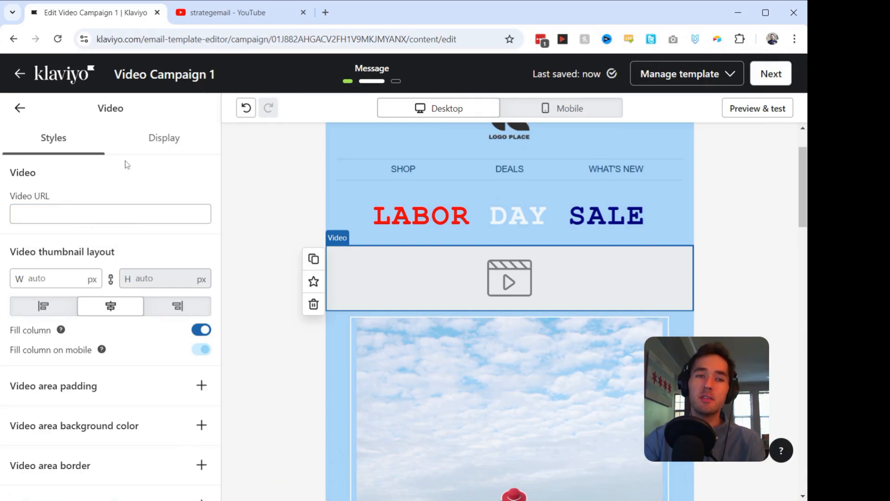
pyautogui.click(33, 214)
pyautogui.hotkey('ctrl', 'v')
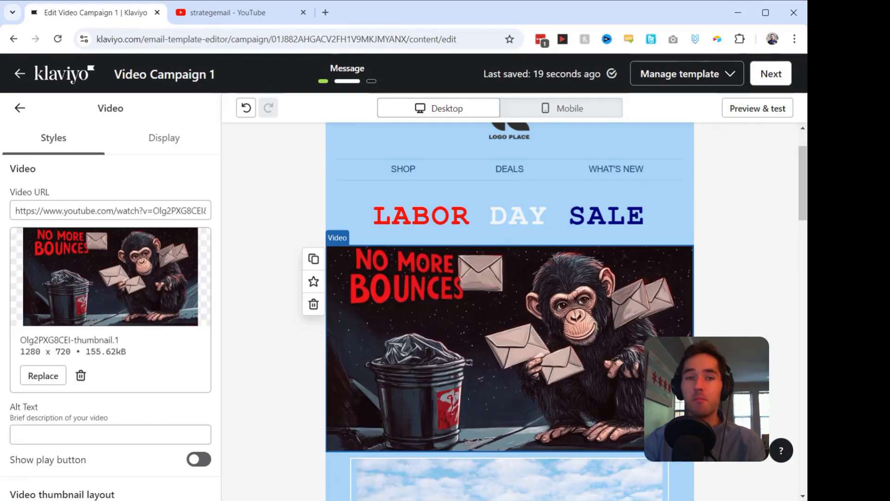
# Give the video the alt text A link to "No More Bounces in Mailchimp" and show a play button on its thumbnail
pyautogui.scroll(-3, 113, 349)
pyautogui.click(113, 354)
pyautogui.scroll(-1, 113, 353)
pyautogui.scroll(-2, 110, 278)
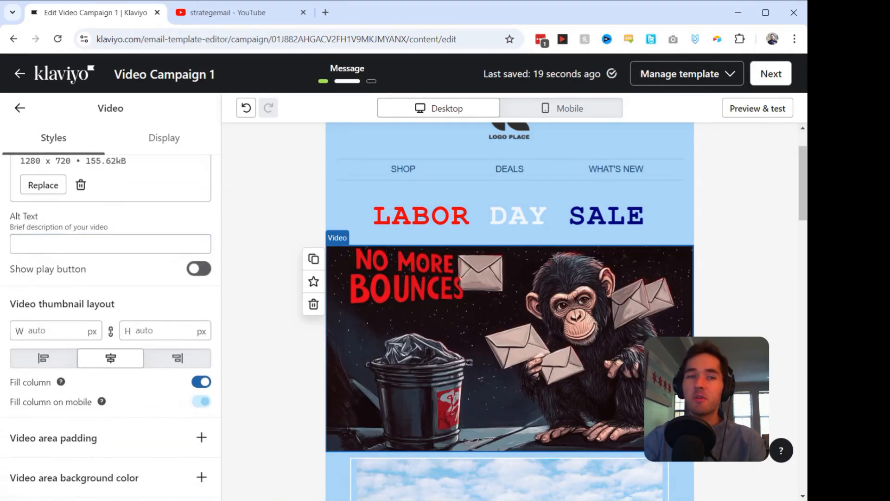
pyautogui.write('A')
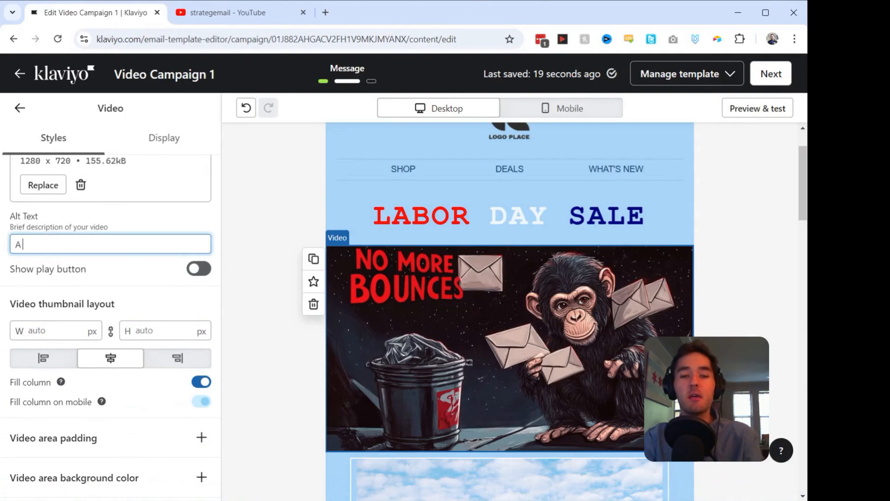
pyautogui.write(' link to')
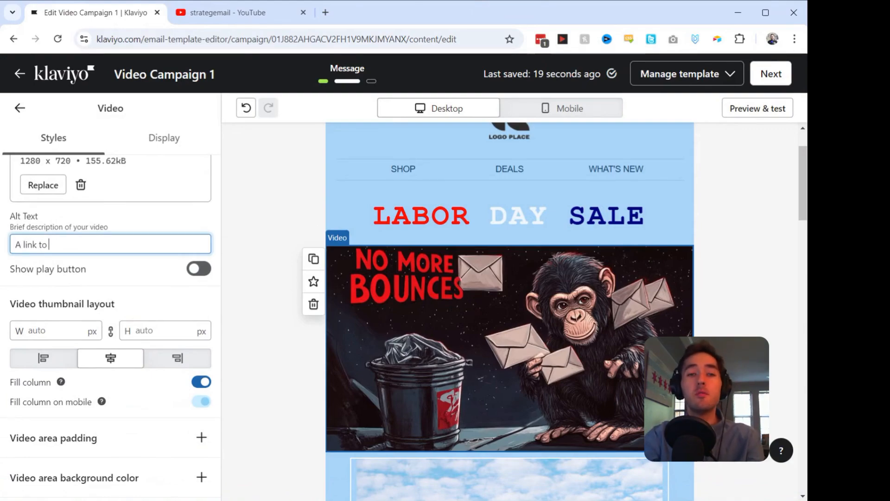
pyautogui.write(' "No m')
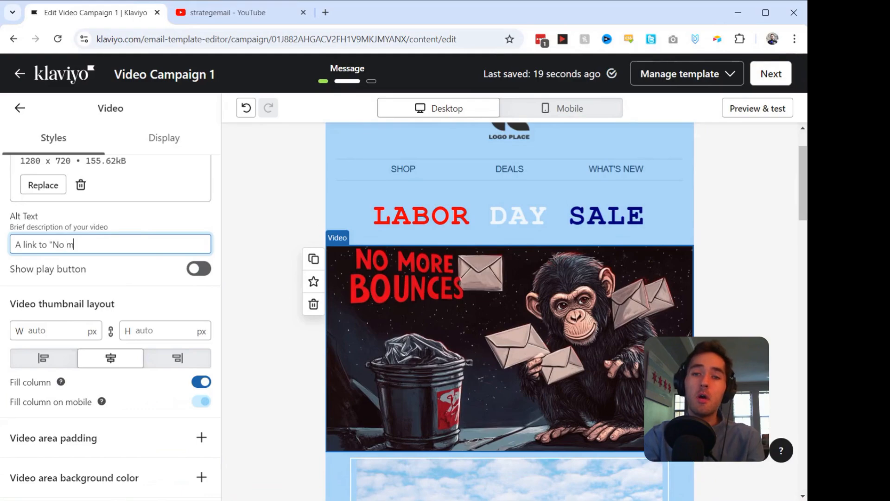
pyautogui.write('ore Bounces')
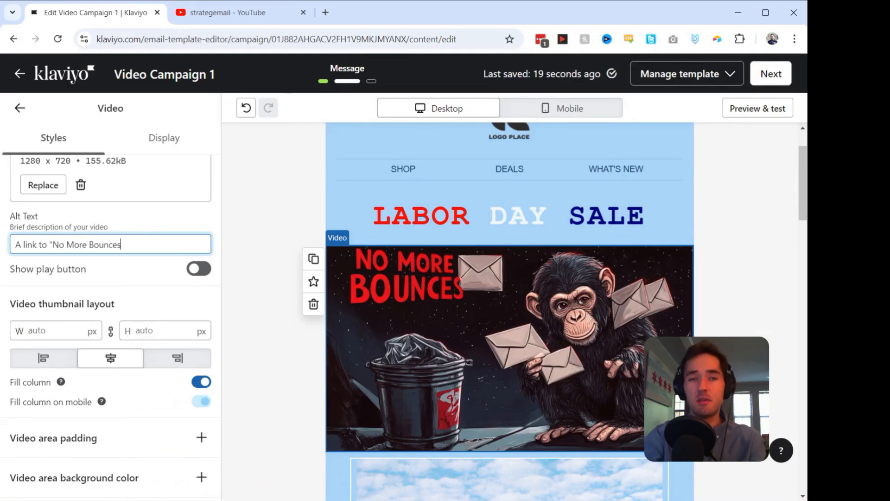
pyautogui.write(' in Mailc')
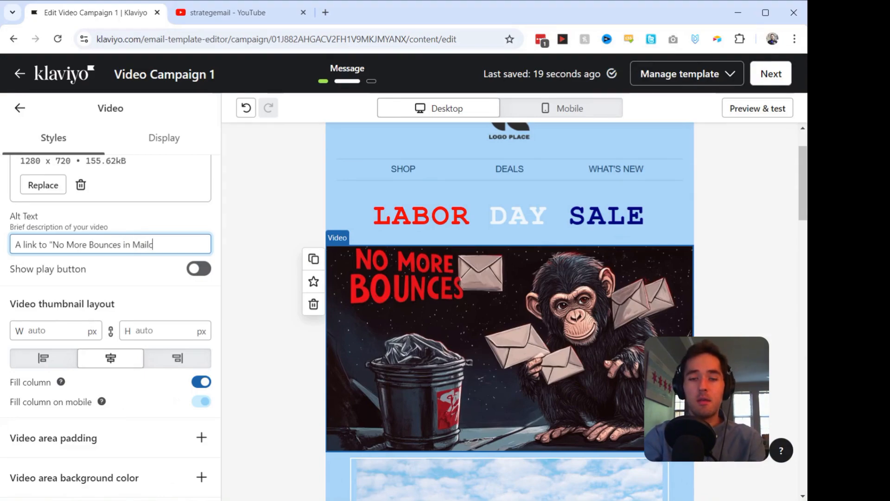
pyautogui.write('himp"')
pyautogui.press('Tab')
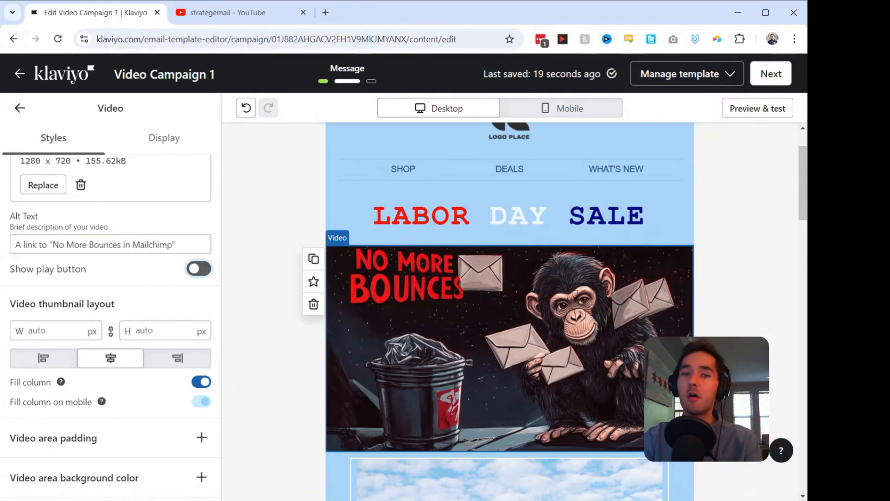
pyautogui.click(196, 272)
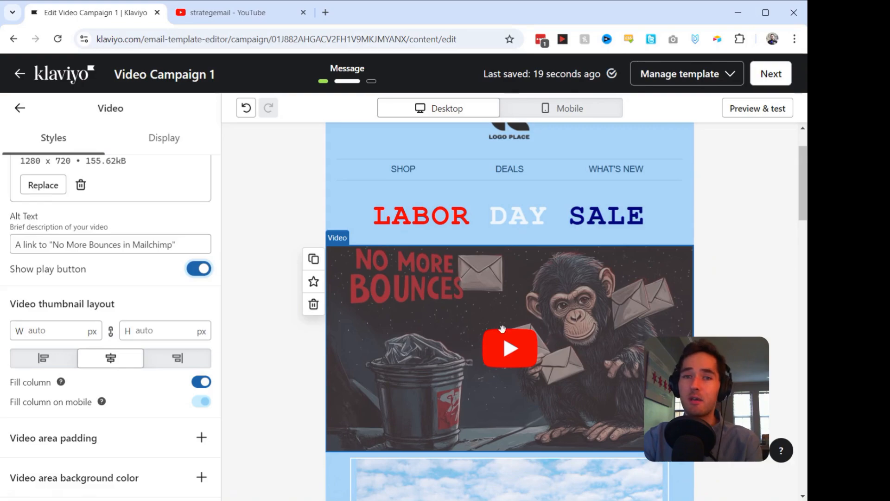
# Try out video area padding, a video area background color, a video area border and a block background color, removing each one again
pyautogui.scroll(-3, 29, 207)
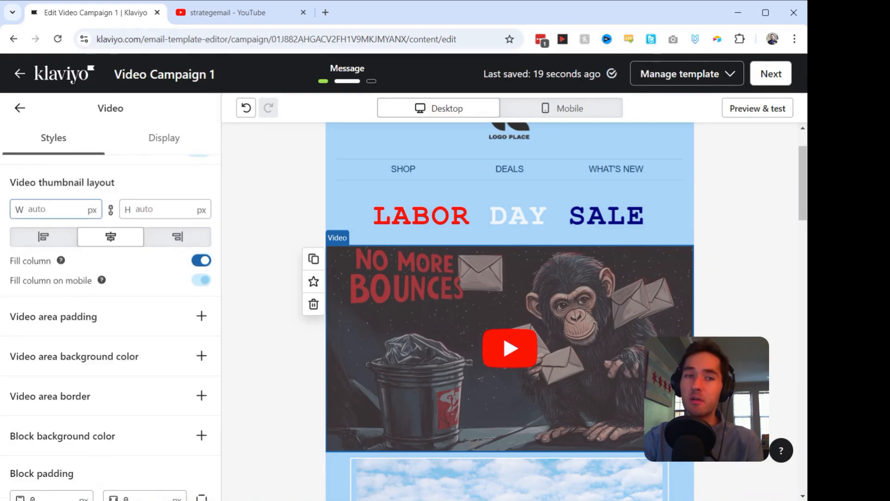
pyautogui.scroll(-1, 158, 209)
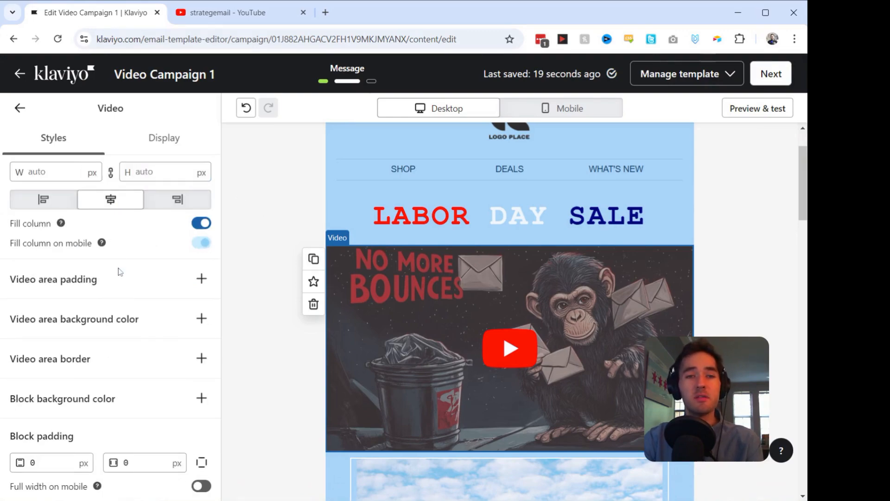
pyautogui.click(201, 278)
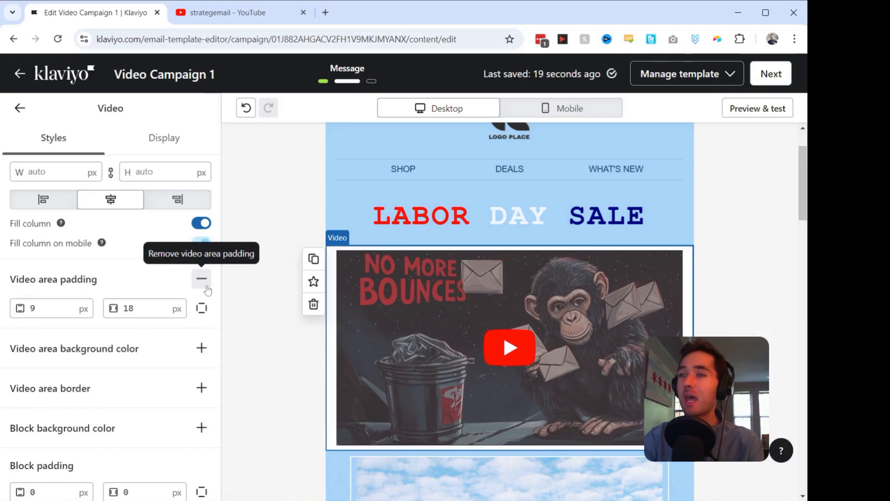
pyautogui.click(201, 280)
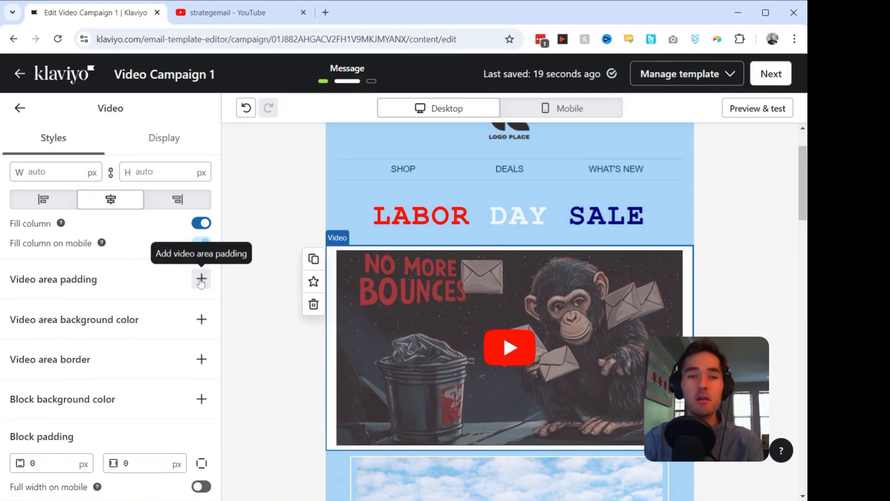
pyautogui.click(203, 318)
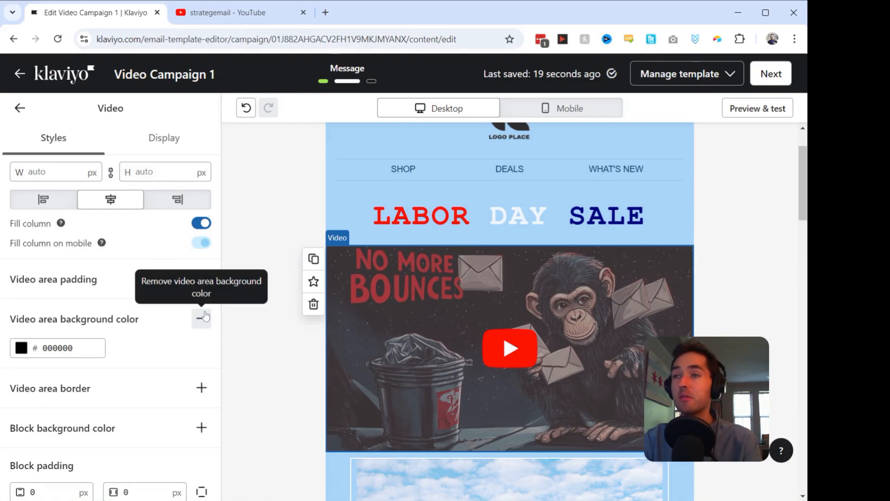
pyautogui.click(201, 318)
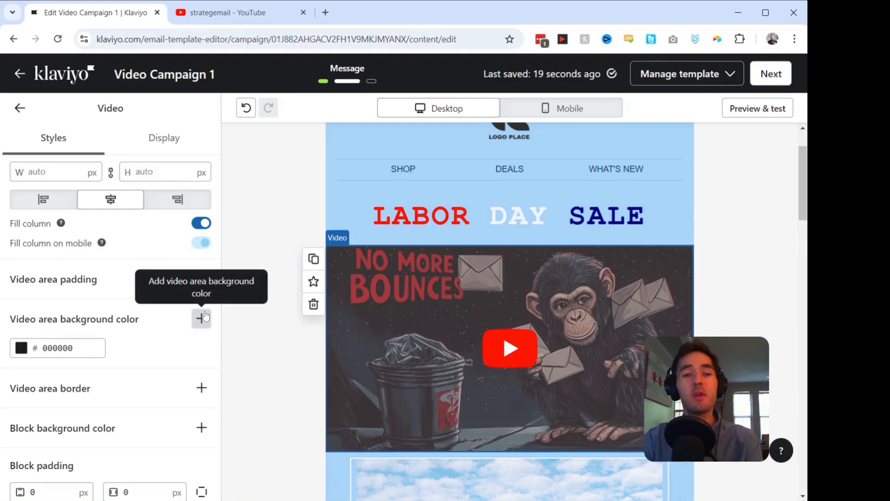
pyautogui.click(201, 358)
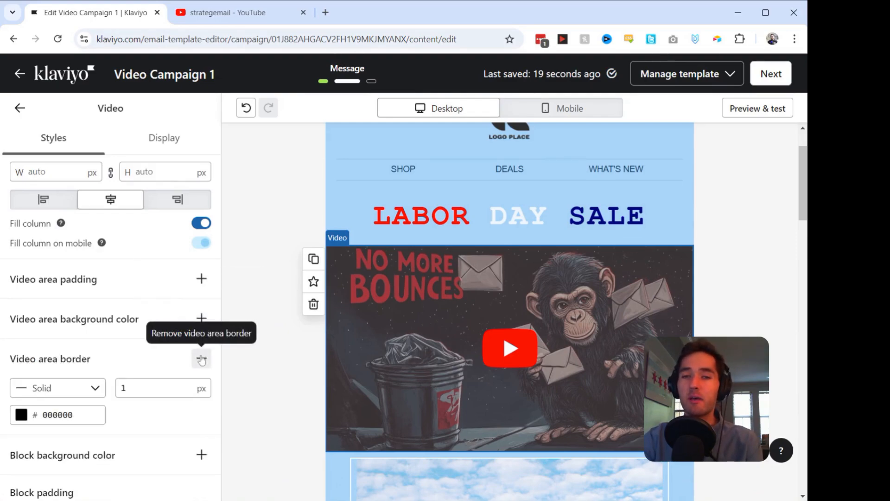
pyautogui.click(202, 359)
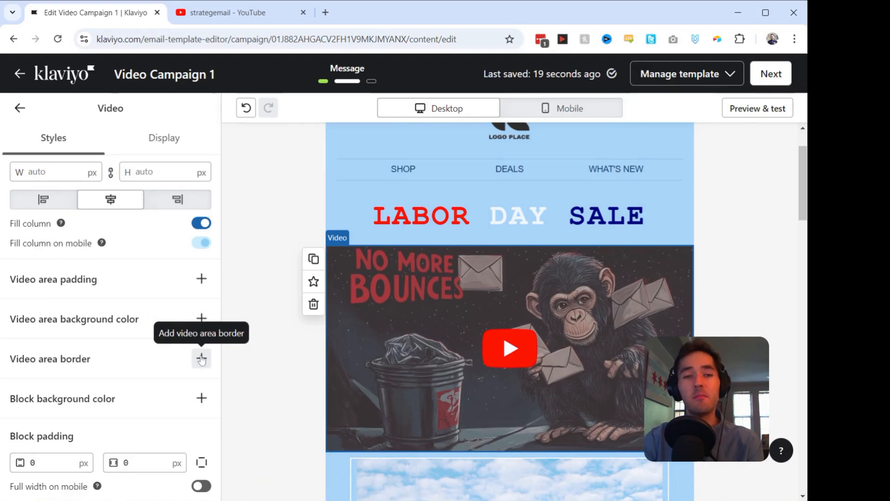
pyautogui.click(202, 397)
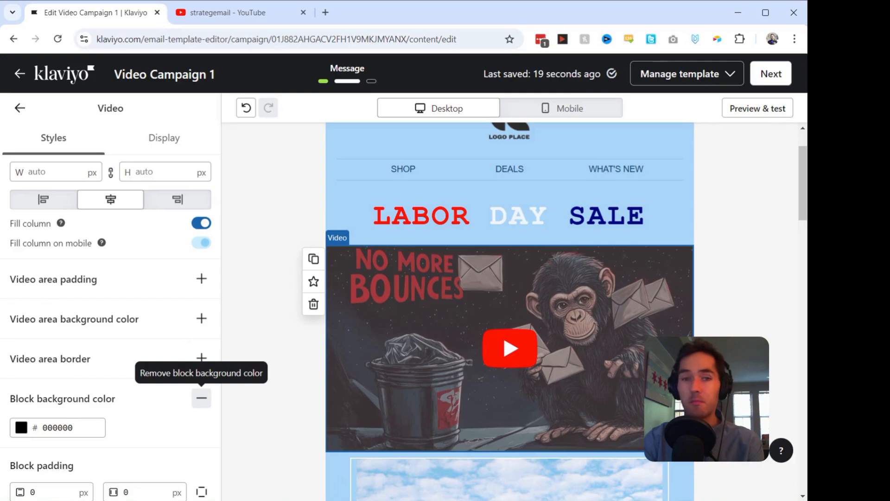
pyautogui.click(202, 398)
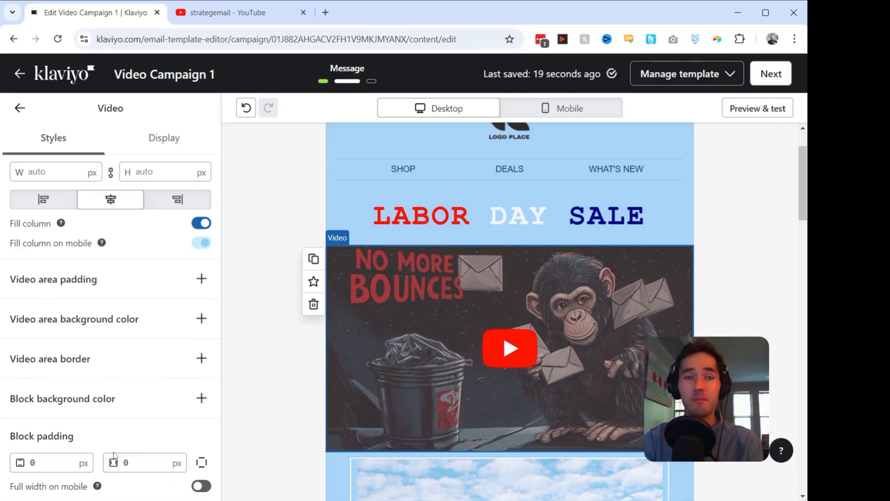
pyautogui.scroll(5, 124, 325)
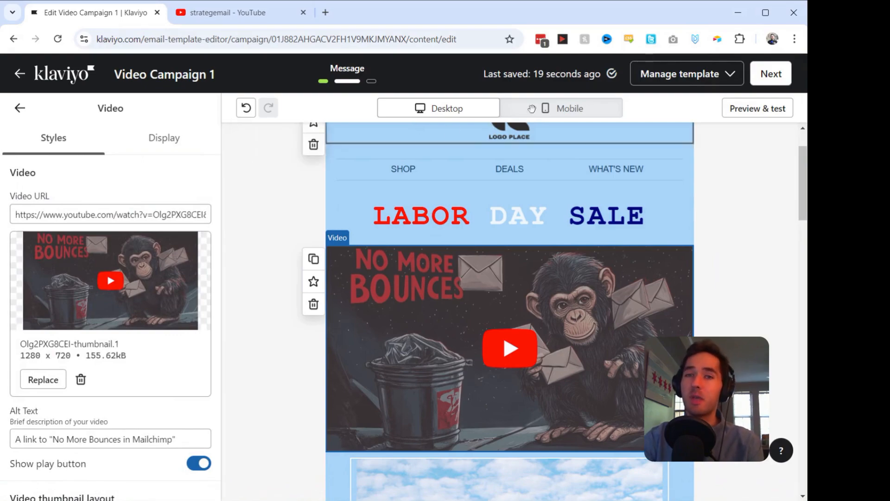
# Check the video block in the mobile layout, and open and close the email's preview and test mode
pyautogui.click(550, 112)
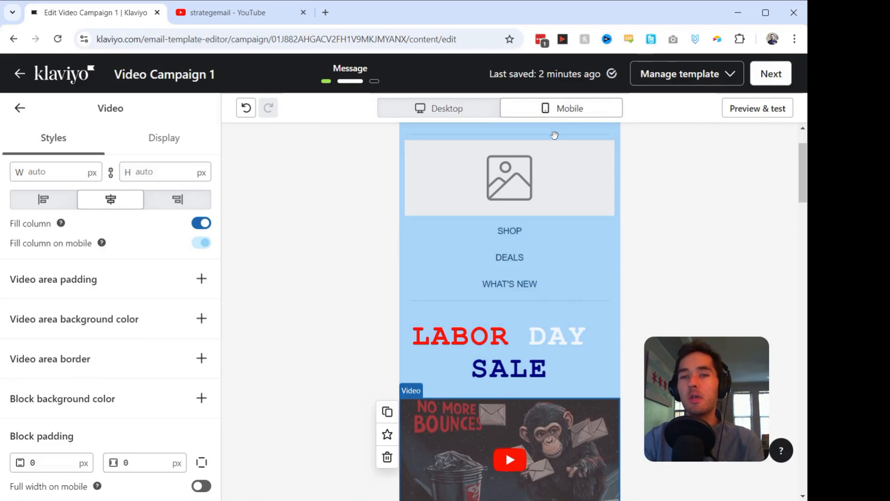
pyautogui.scroll(-3, 550, 230)
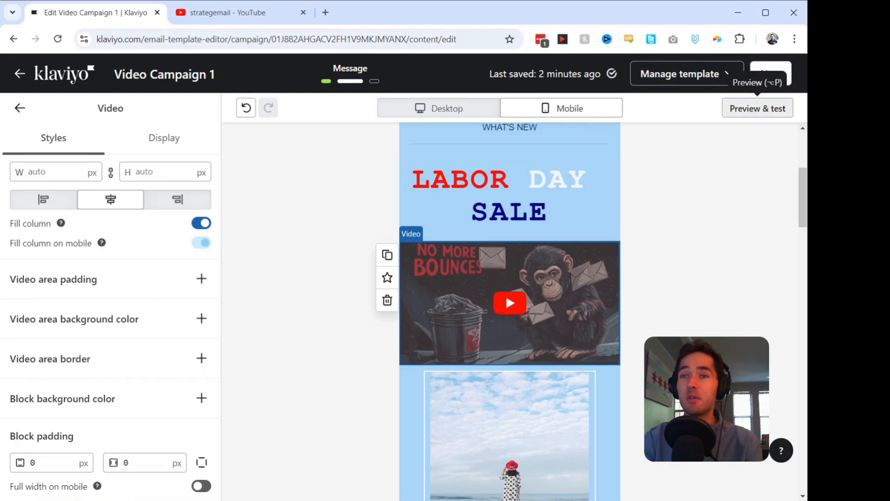
pyautogui.click(754, 115)
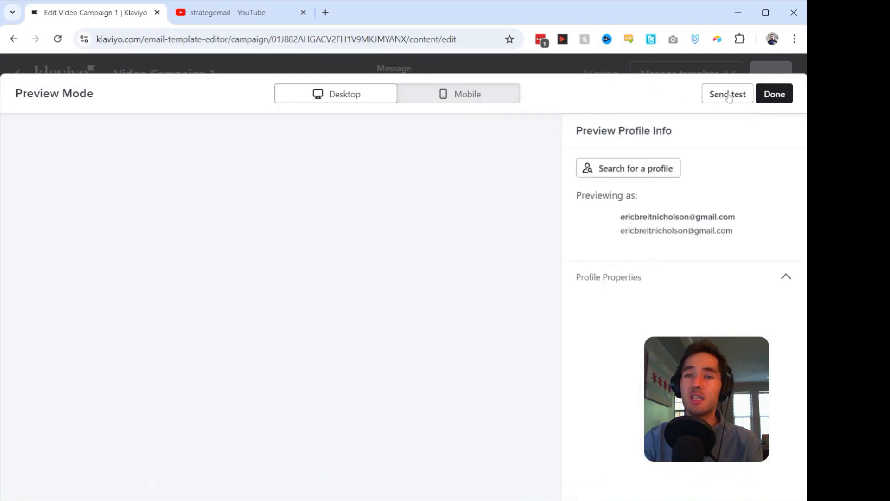
pyautogui.click(790, 106)
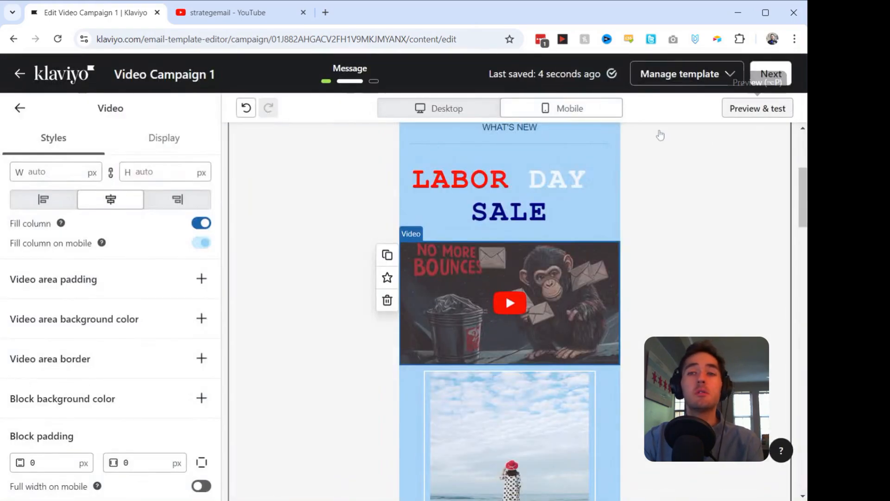
# Return to the desktop layout and continue to the campaign's email message details, reviewing the email preview there down to the Shop sale button
pyautogui.scroll(5, 503, 299)
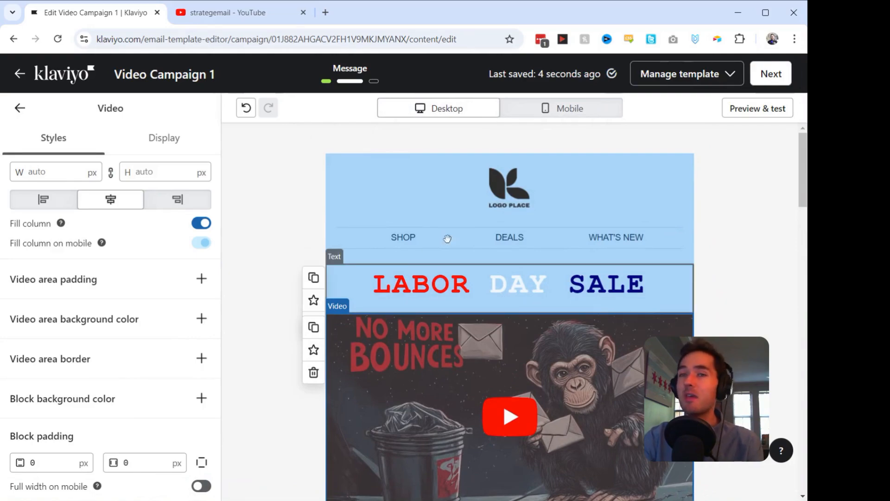
pyautogui.click(757, 82)
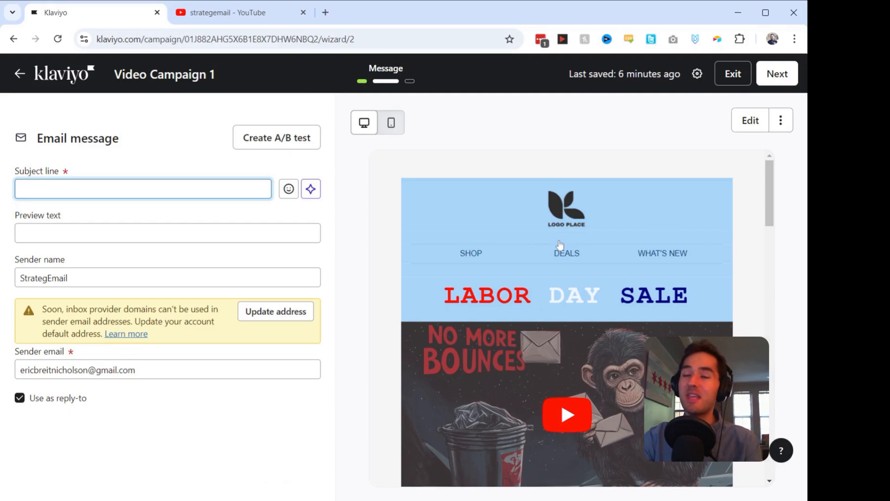
pyautogui.scroll(-2, 608, 402)
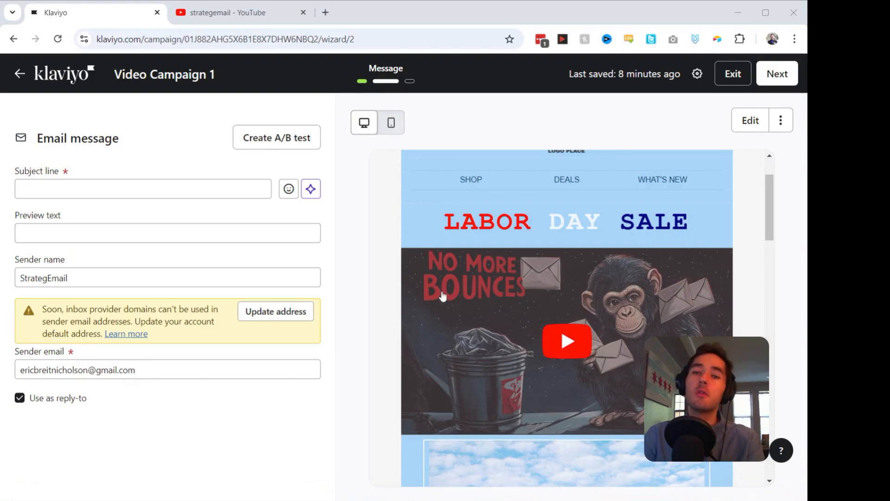
pyautogui.scroll(-1, 443, 296)
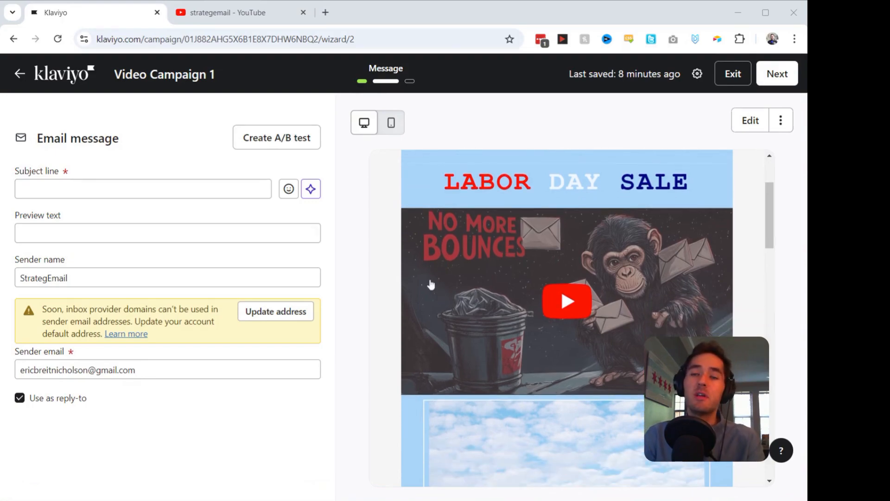
pyautogui.scroll(-7, 559, 242)
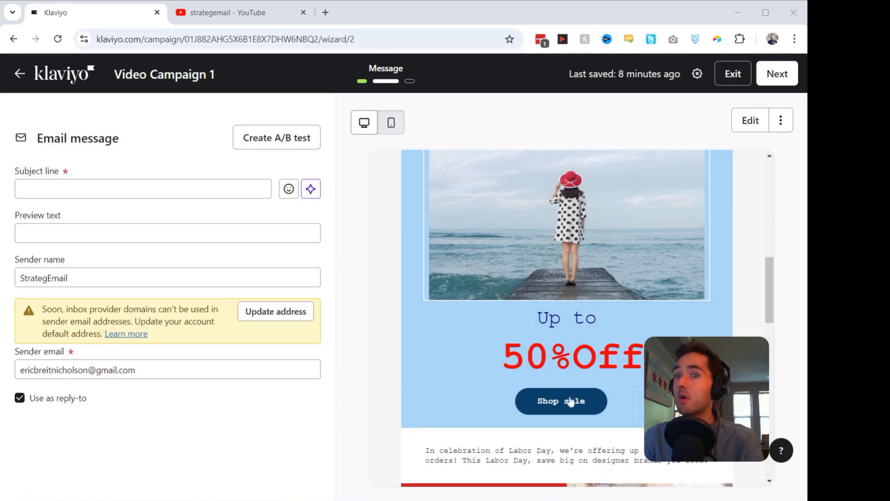
pyautogui.scroll(7, 571, 402)
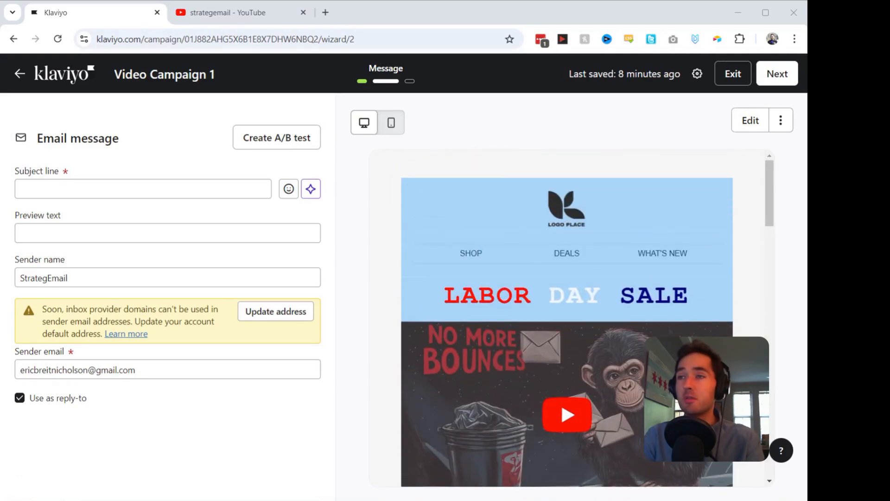